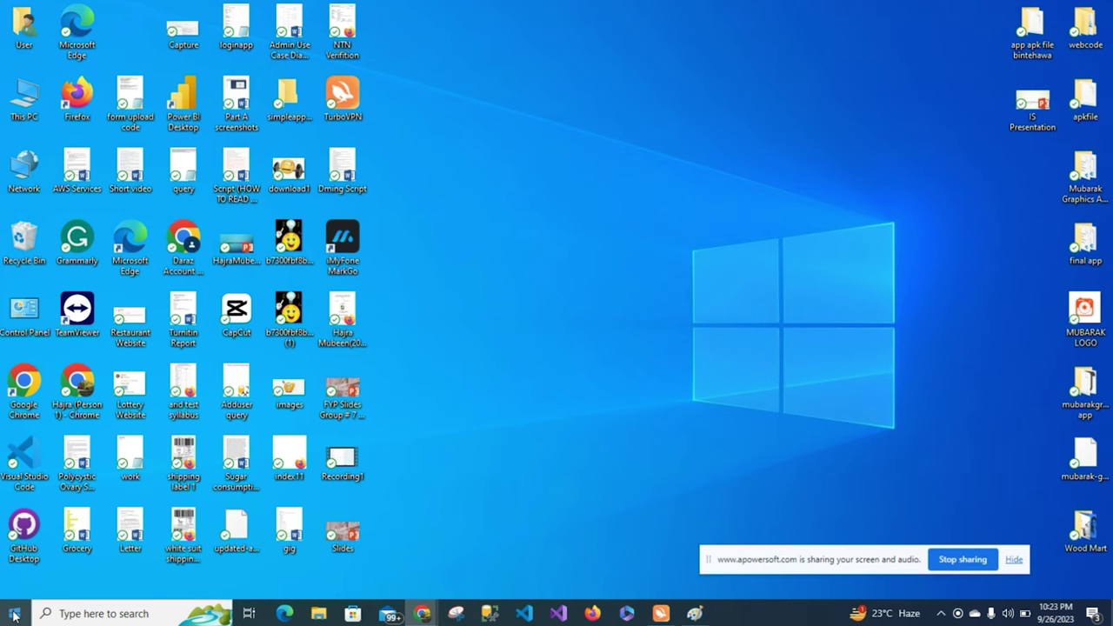
Step: Open Windows Start and display the power options for sleeping, shutting down or restarting the computer
{"action": "left_click", "coordinate": [14, 615]}
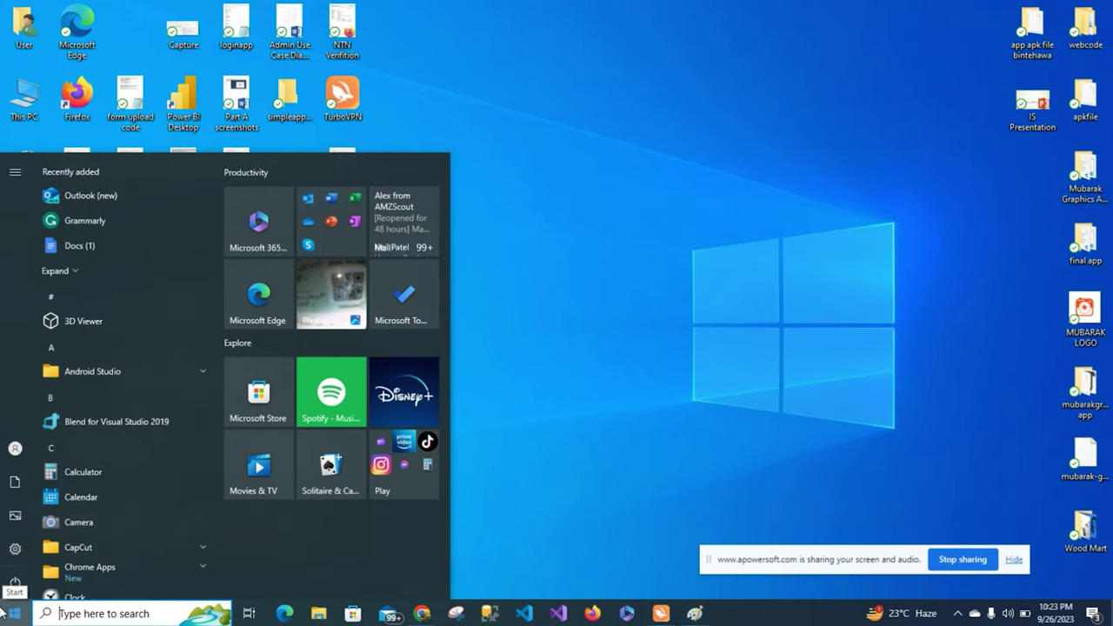
{"action": "left_click", "coordinate": [531, 475]}
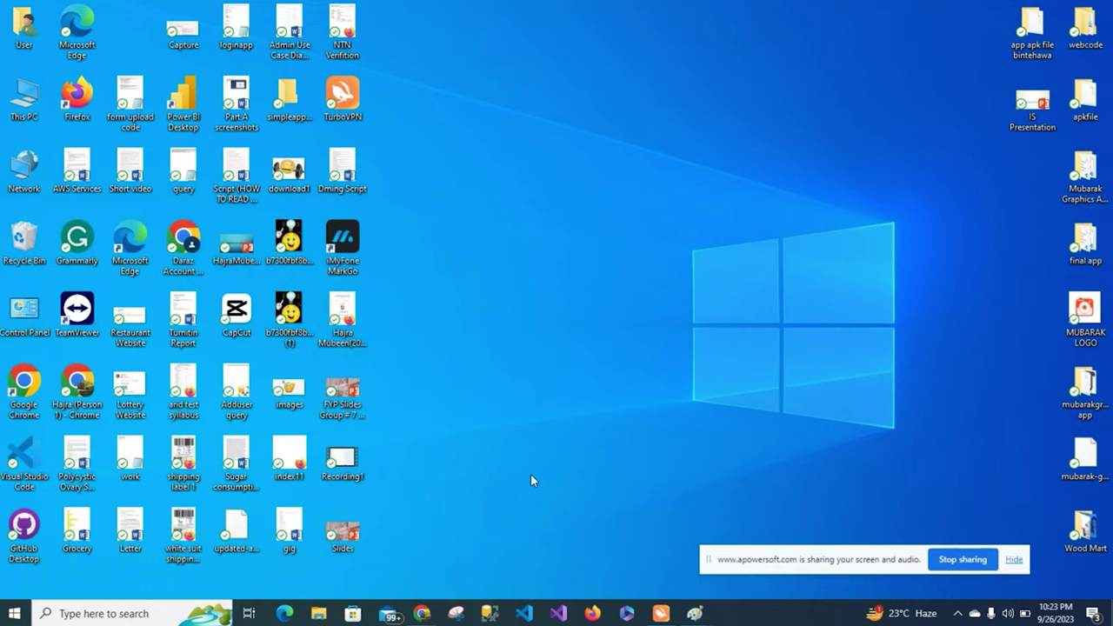
{"action": "key", "text": "super"}
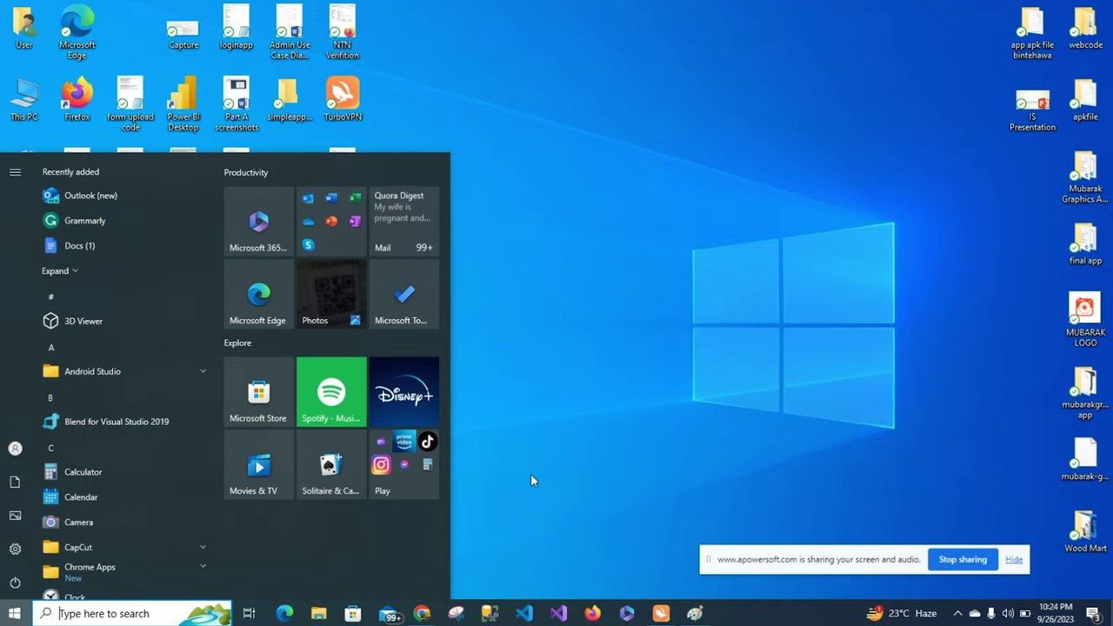
{"action": "left_click", "coordinate": [19, 586]}
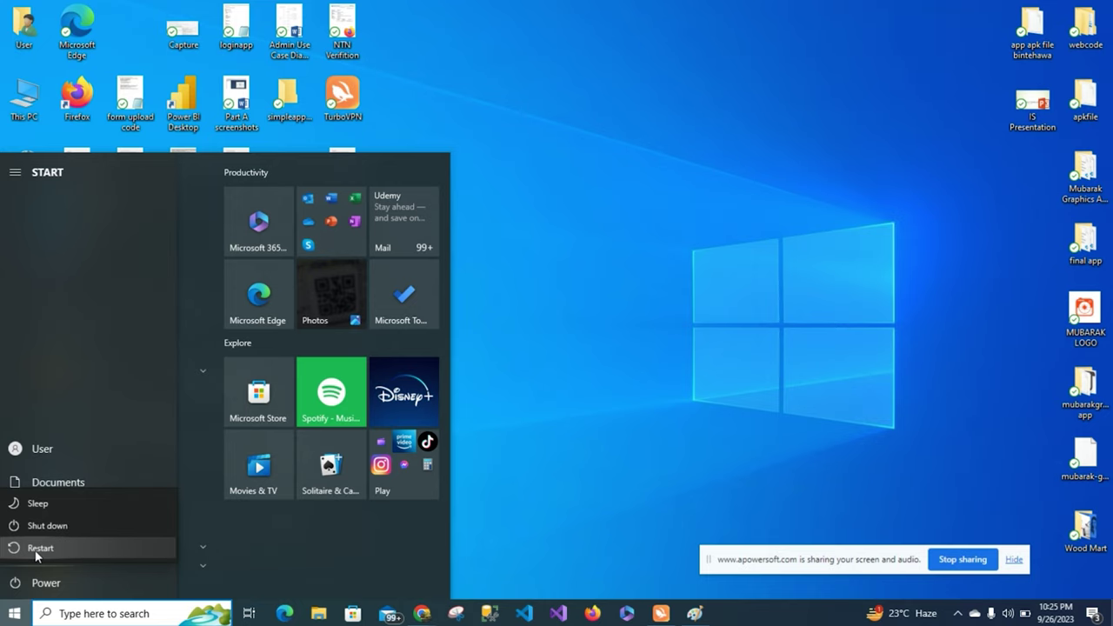
Step: Search Windows for "file expl" to find the File Explorer app, and close the search without opening it
{"action": "left_click", "coordinate": [84, 614]}
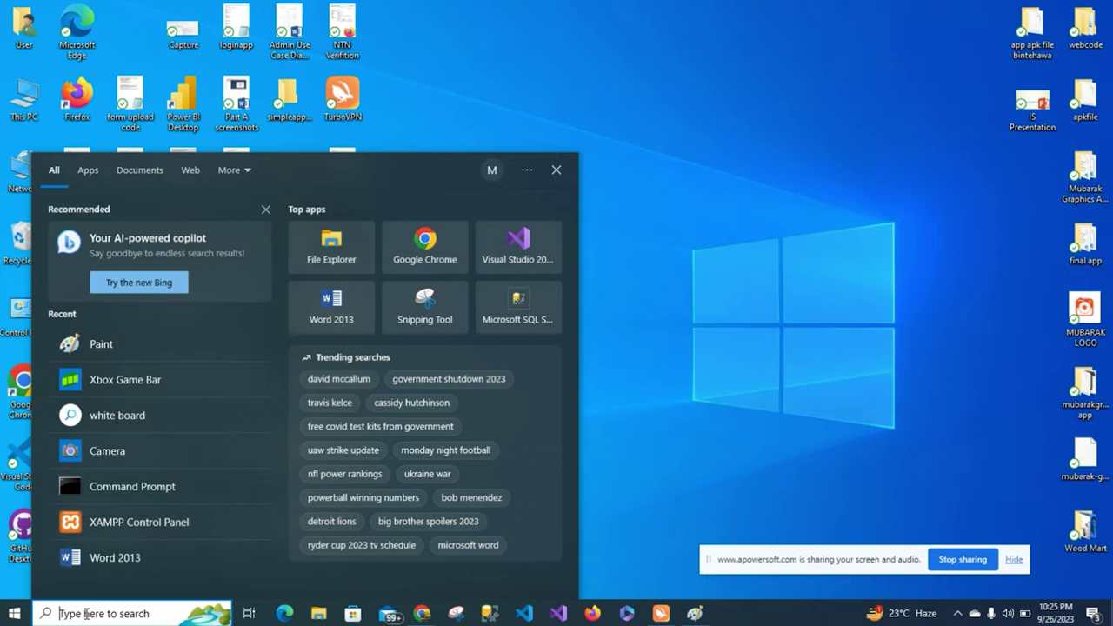
{"action": "type", "text": "file"}
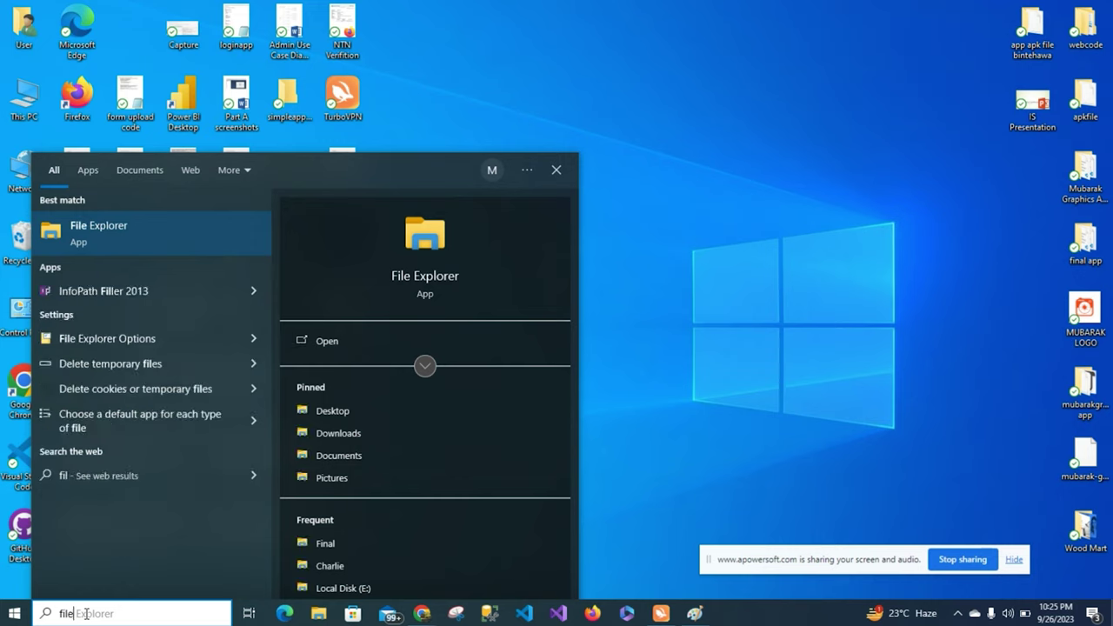
{"action": "type", "text": " expl"}
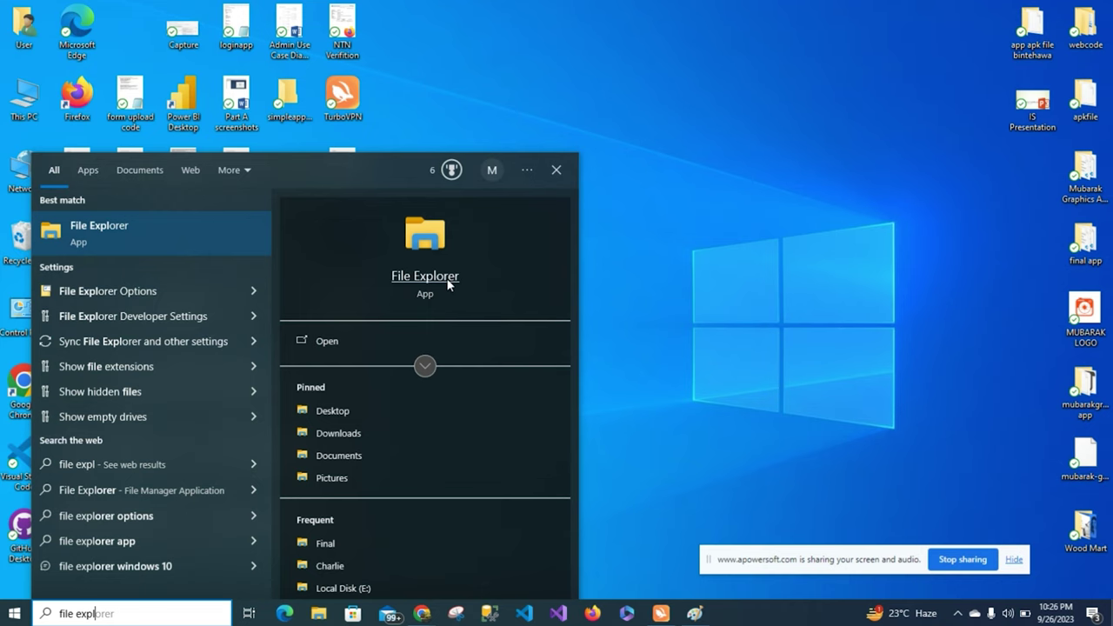
{"action": "left_click", "coordinate": [556, 169]}
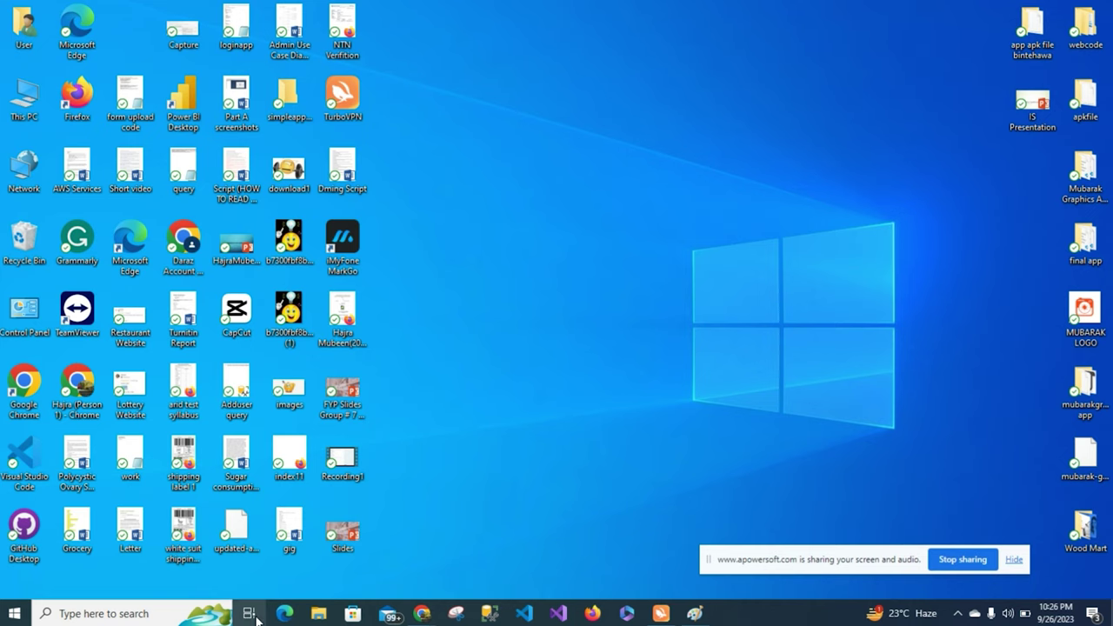
Step: View all open windows and the earlier activity in Task View, return to the desktop and preview the running TurboVPN window
{"action": "left_click", "coordinate": [249, 614]}
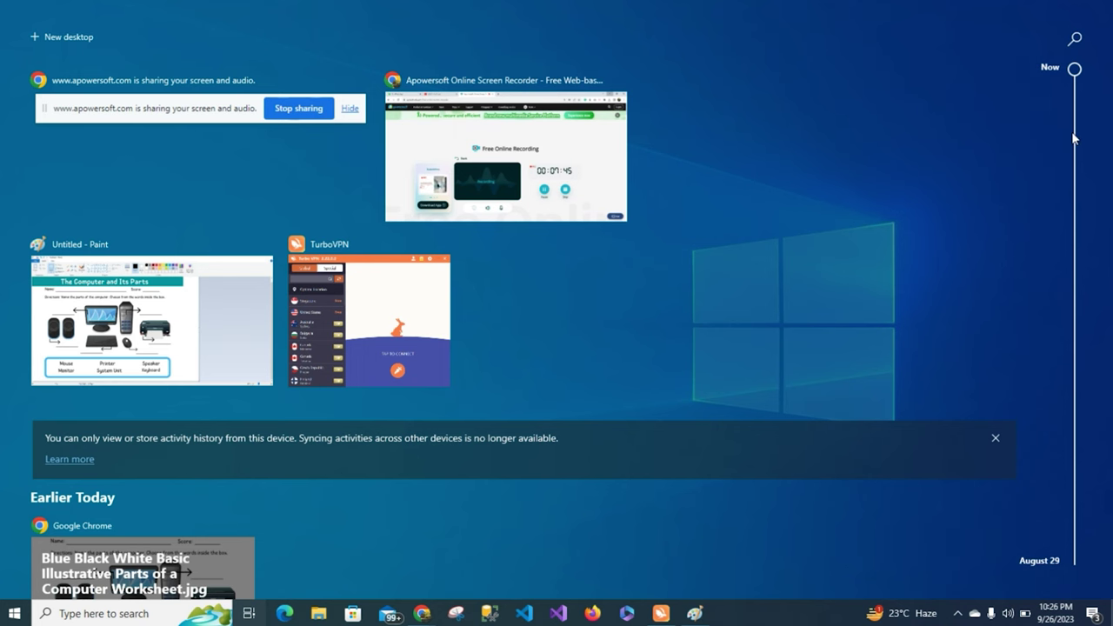
{"action": "left_click", "coordinate": [387, 536]}
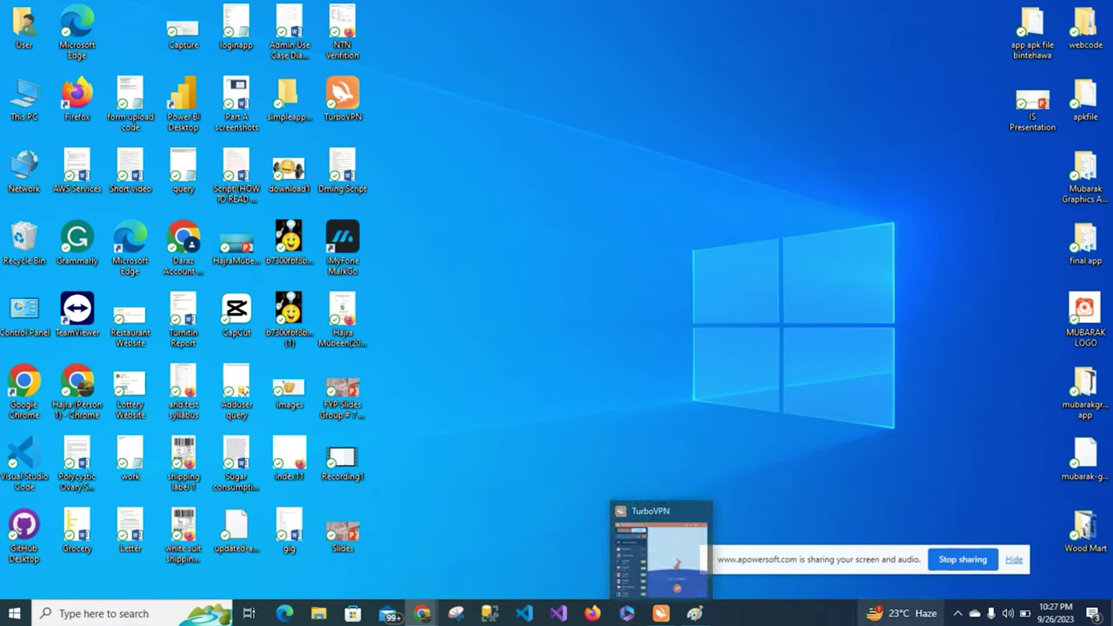
{"action": "mouse_move", "coordinate": [660, 613]}
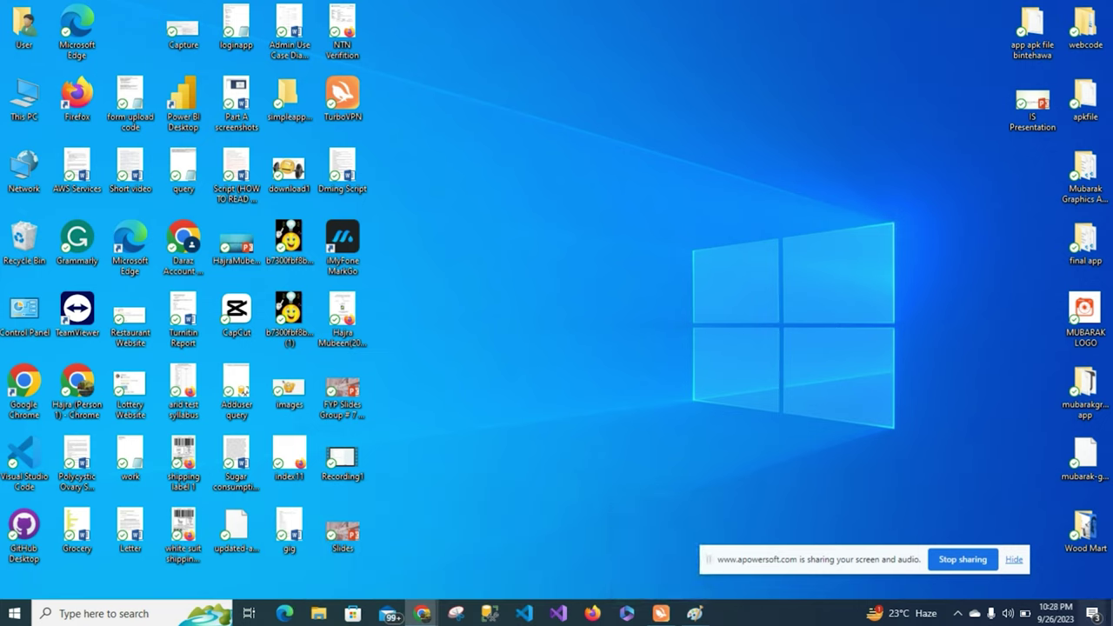
Step: Try lower and higher screen brightness levels in the notification center, return the brightness to about 34 and close it
{"action": "left_click", "coordinate": [1094, 613]}
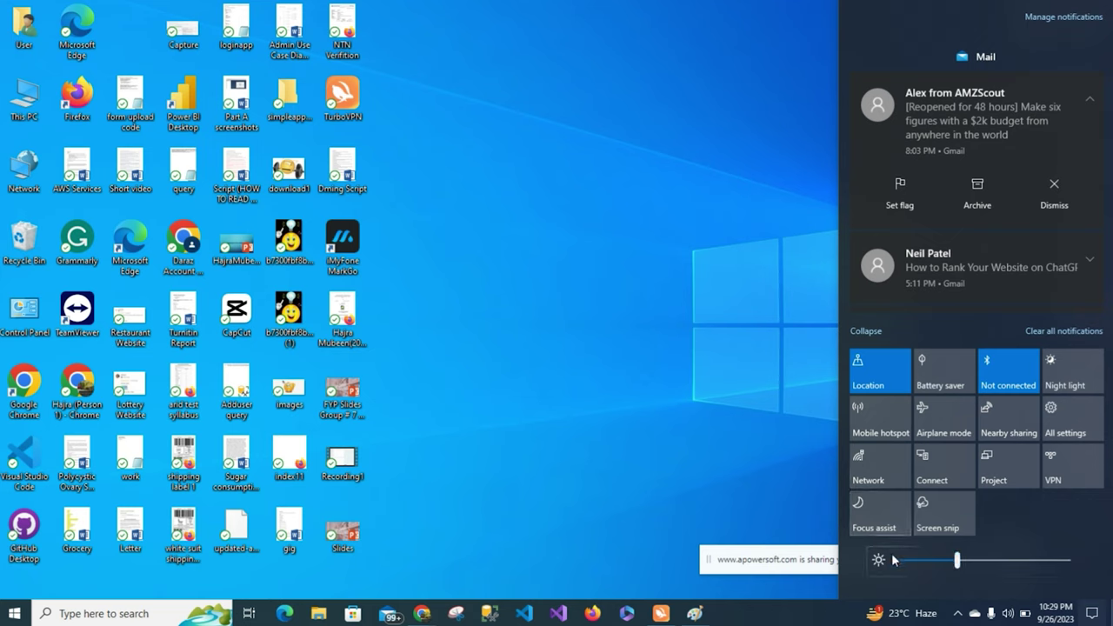
{"action": "left_click", "coordinate": [958, 564]}
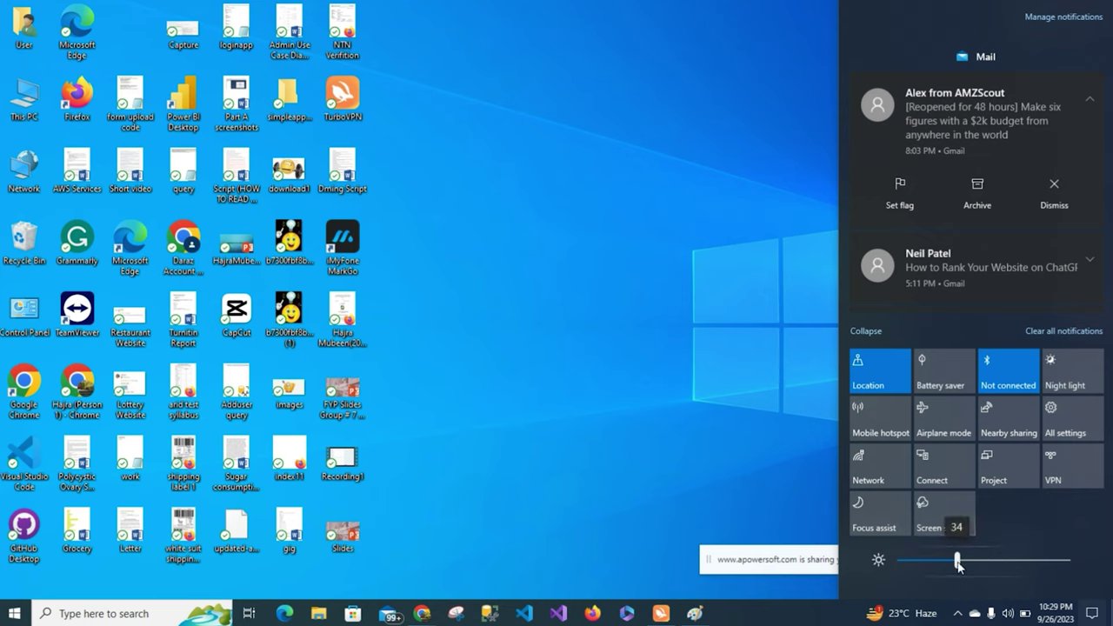
{"action": "mouse_move", "coordinate": [958, 563]}
{"action": "left_mouse_down"}
{"action": "mouse_move", "coordinate": [1064, 563]}
{"action": "mouse_move", "coordinate": [951, 563]}
{"action": "left_mouse_up"}
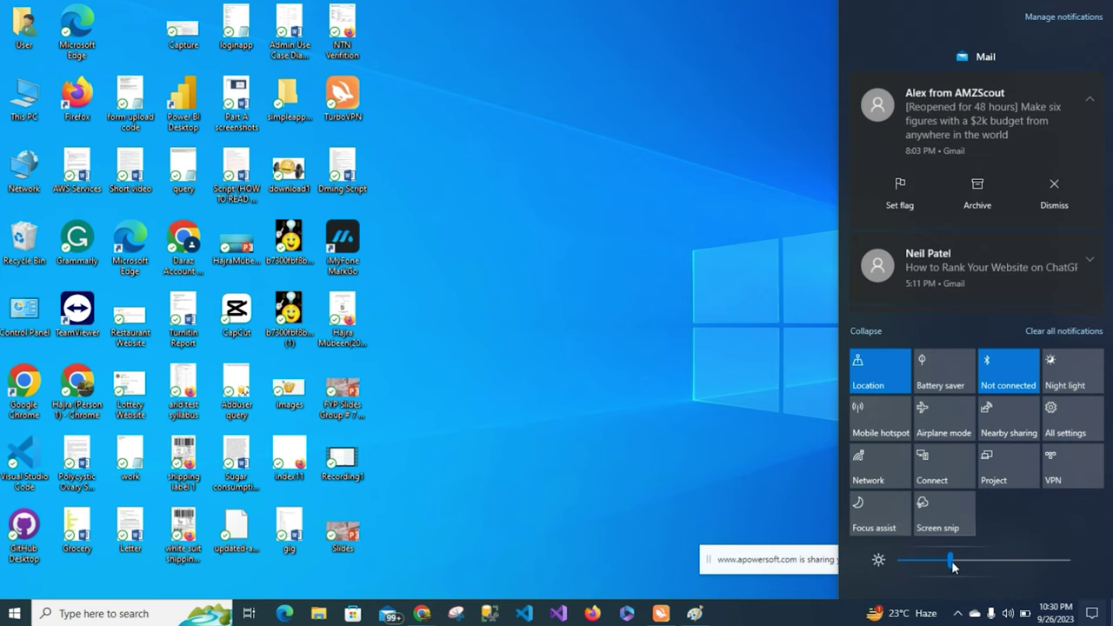
{"action": "left_click", "coordinate": [949, 564]}
{"action": "left_click_drag", "start_coordinate": [951, 563], "coordinate": [1047, 566]}
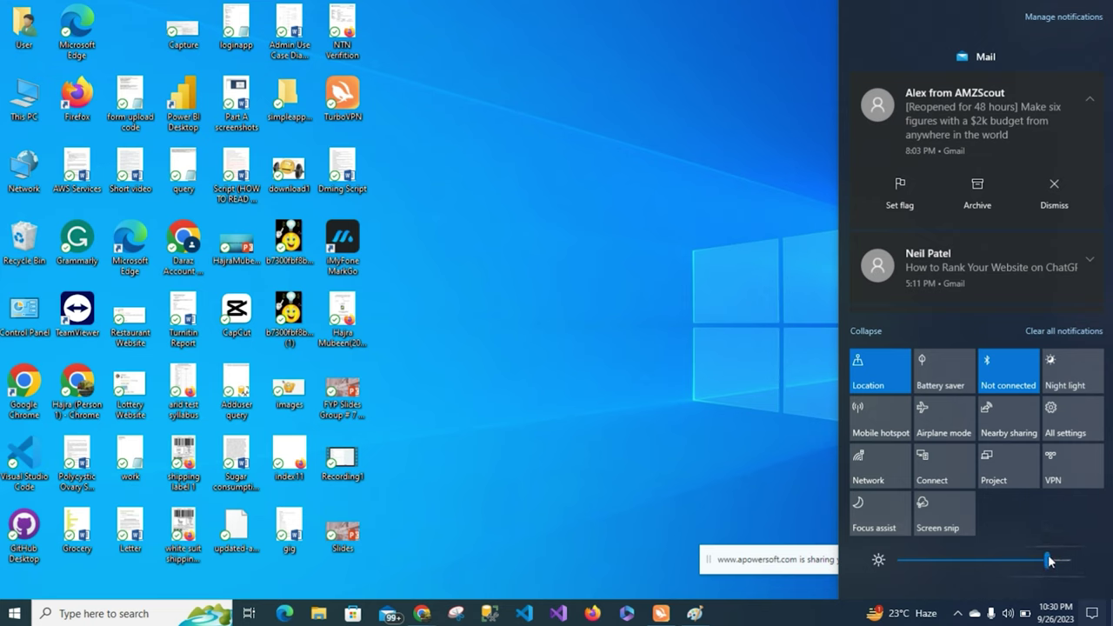
{"action": "left_click", "coordinate": [1047, 564]}
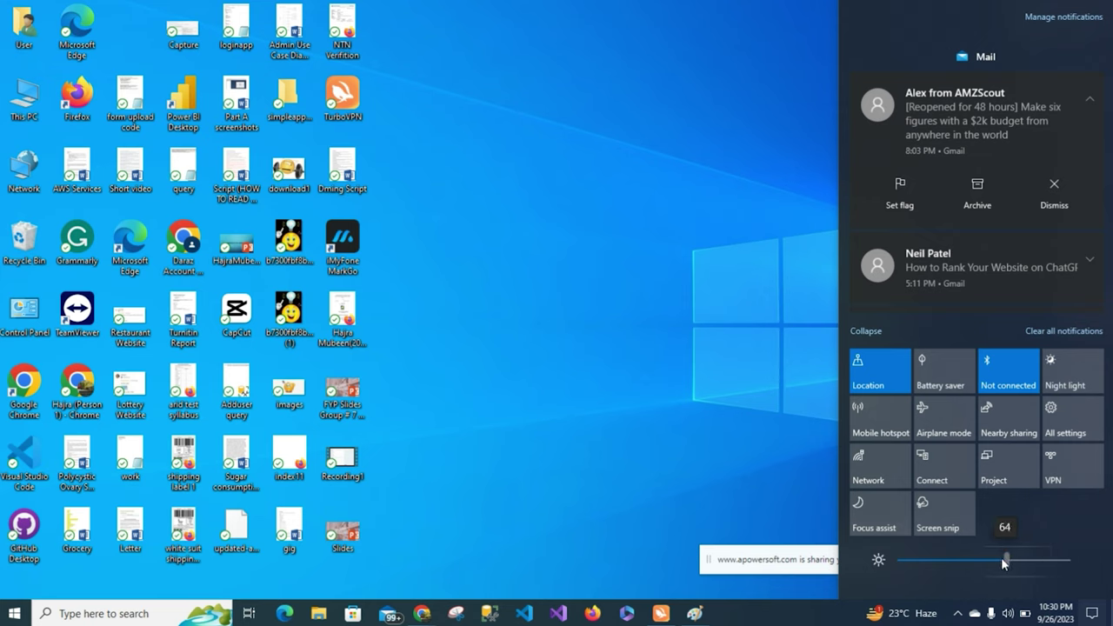
{"action": "left_click_drag", "start_coordinate": [1002, 558], "coordinate": [956, 561]}
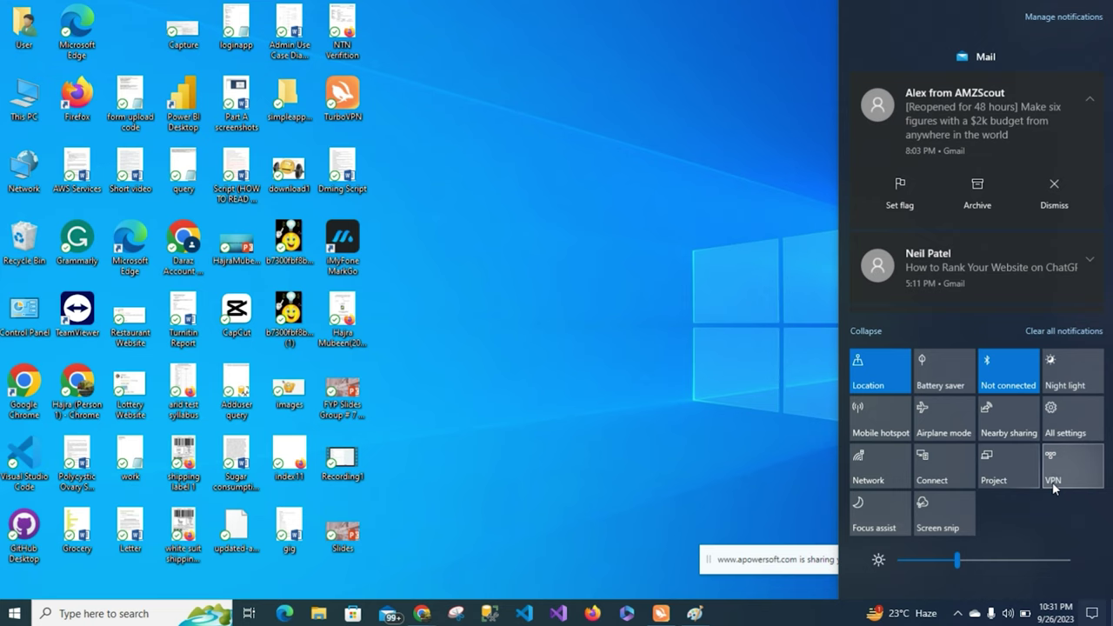
{"action": "left_click", "coordinate": [705, 501]}
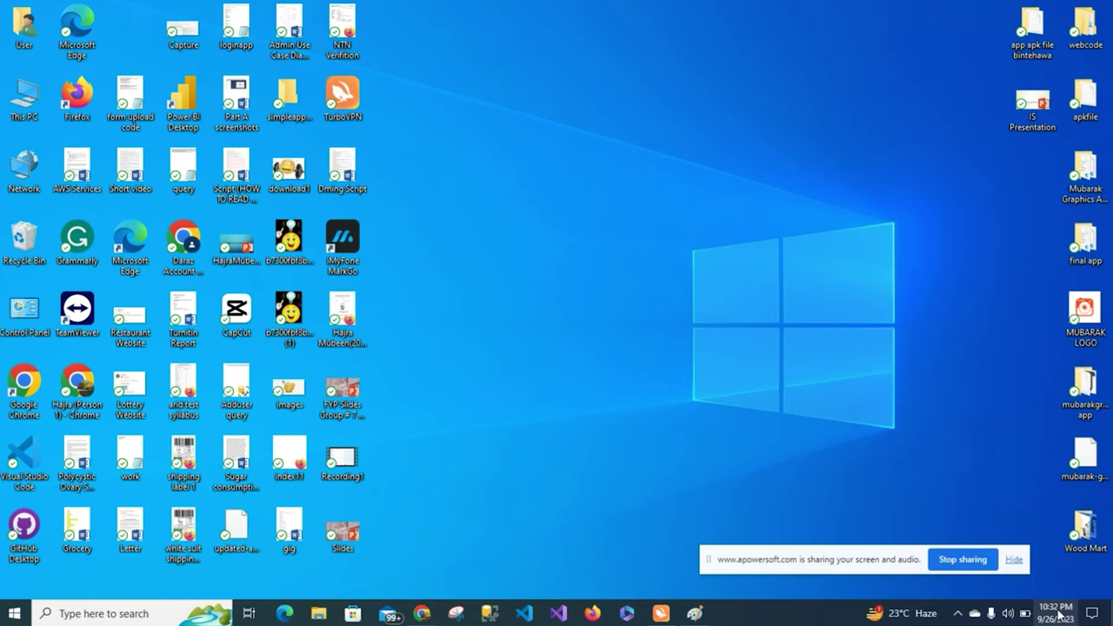
Step: View the clock's calendar and the speaker volume control, closing each one without changing anything
{"action": "left_click", "coordinate": [1055, 612]}
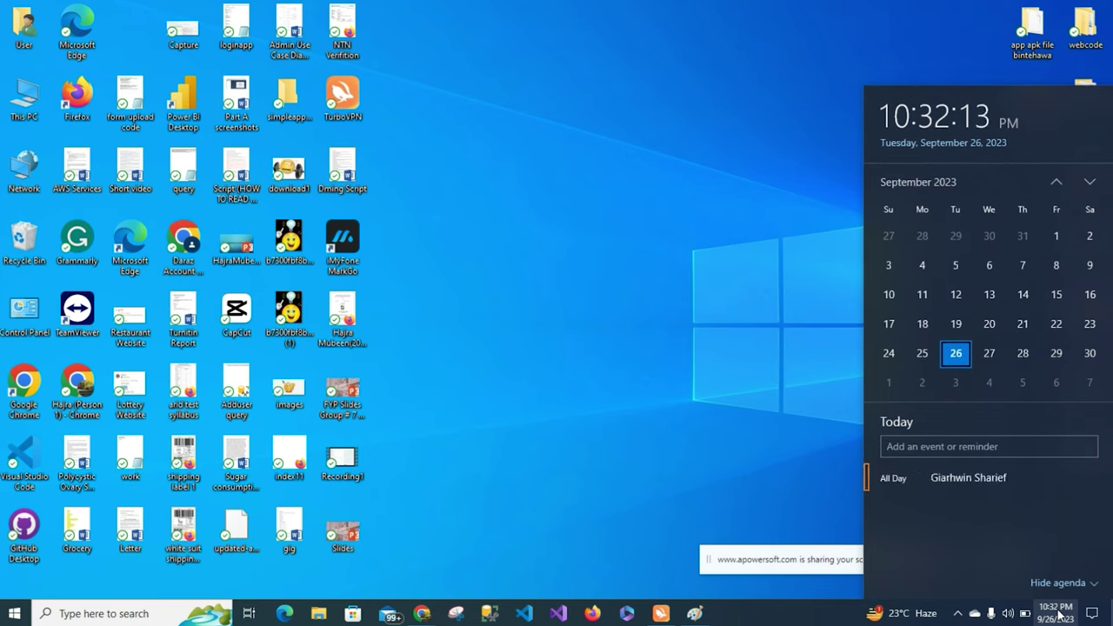
{"action": "left_click", "coordinate": [813, 472]}
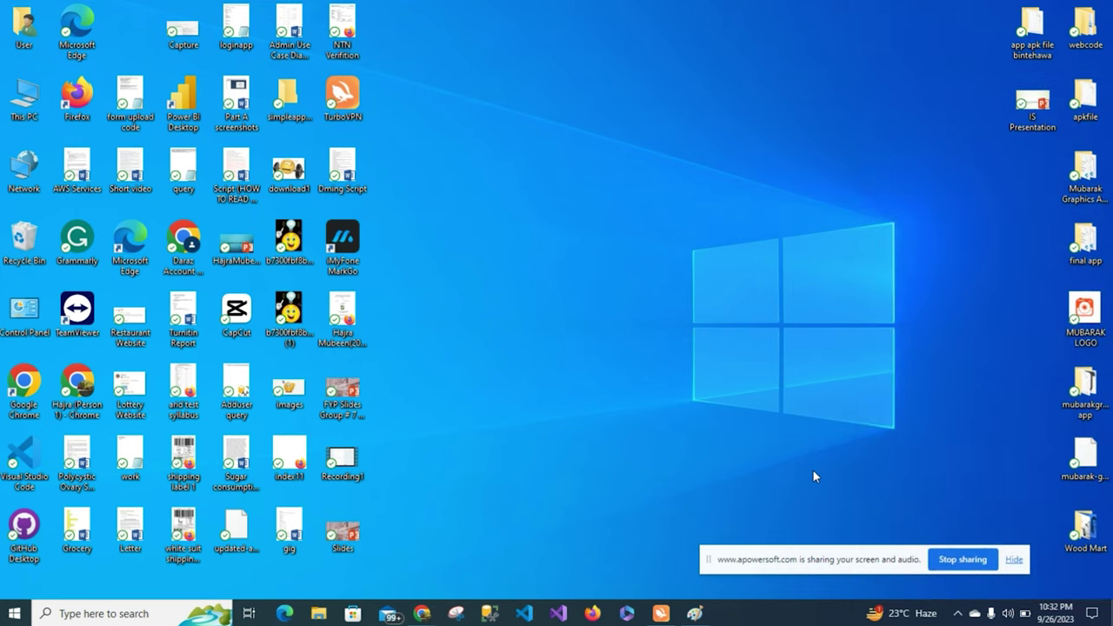
{"action": "left_click", "coordinate": [1007, 613]}
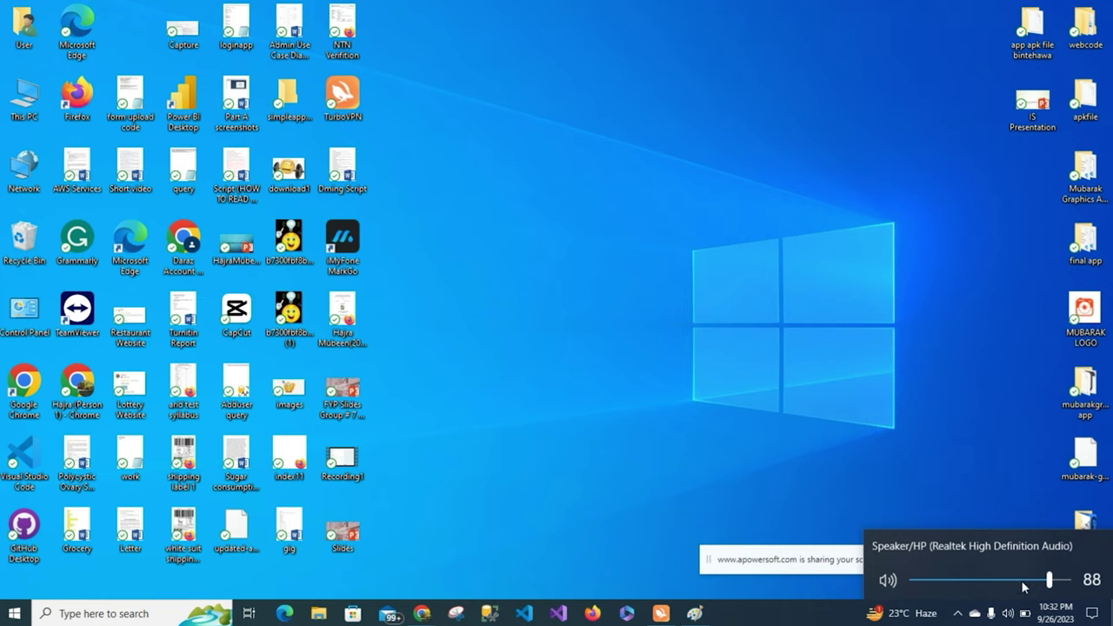
{"action": "left_click", "coordinate": [831, 620]}
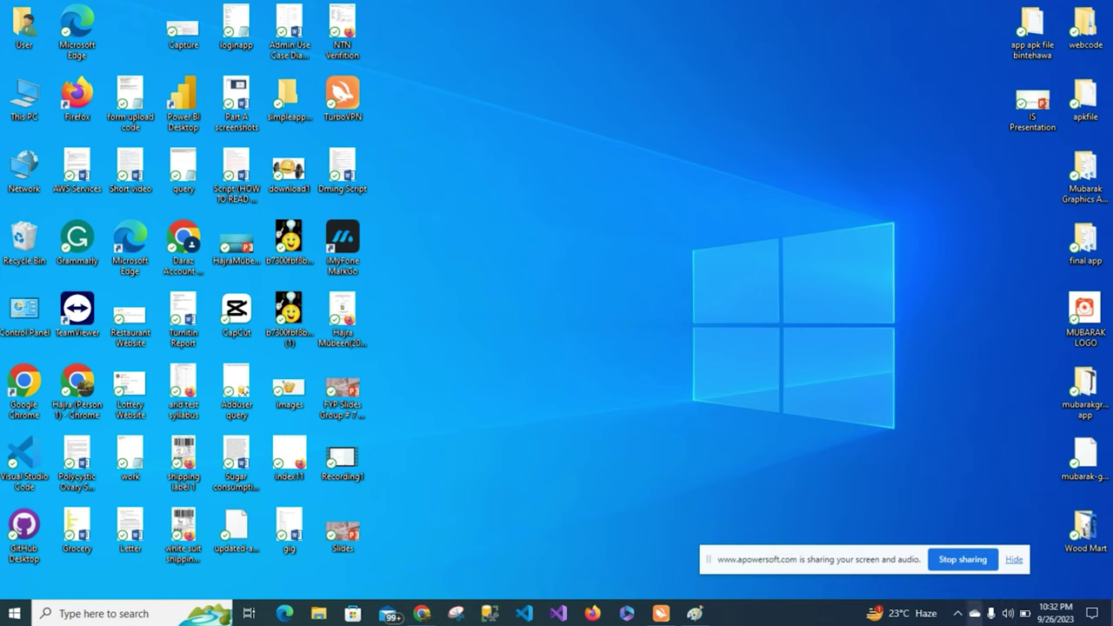
Step: Examine the hidden system icons and the list of available Wi-Fi networks, and close them without disconnecting
{"action": "left_click", "coordinate": [955, 616]}
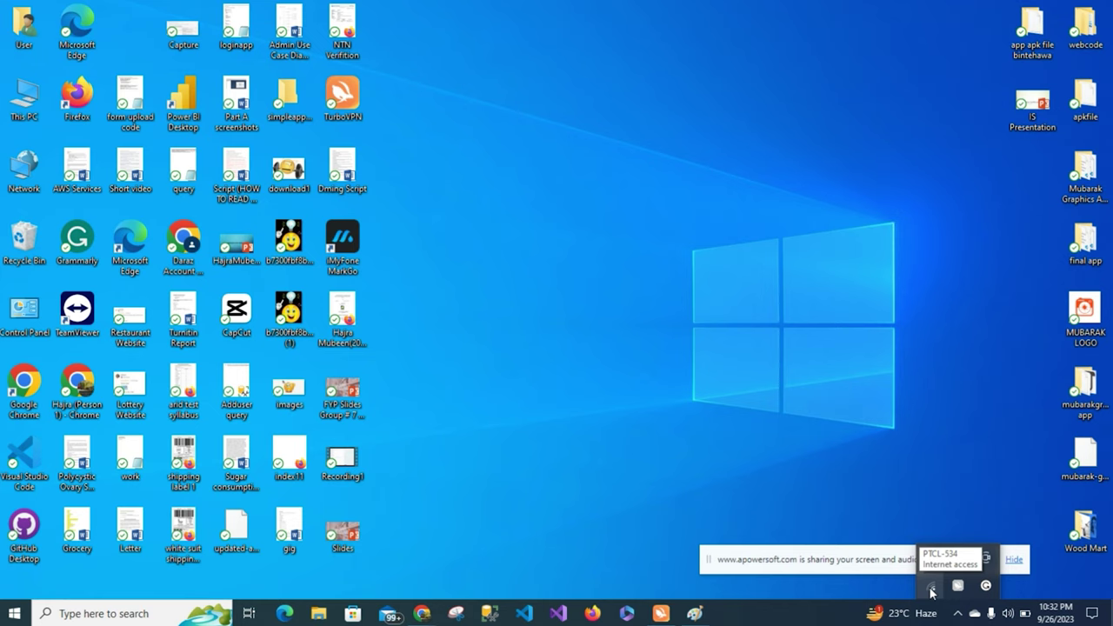
{"action": "left_click", "coordinate": [932, 591]}
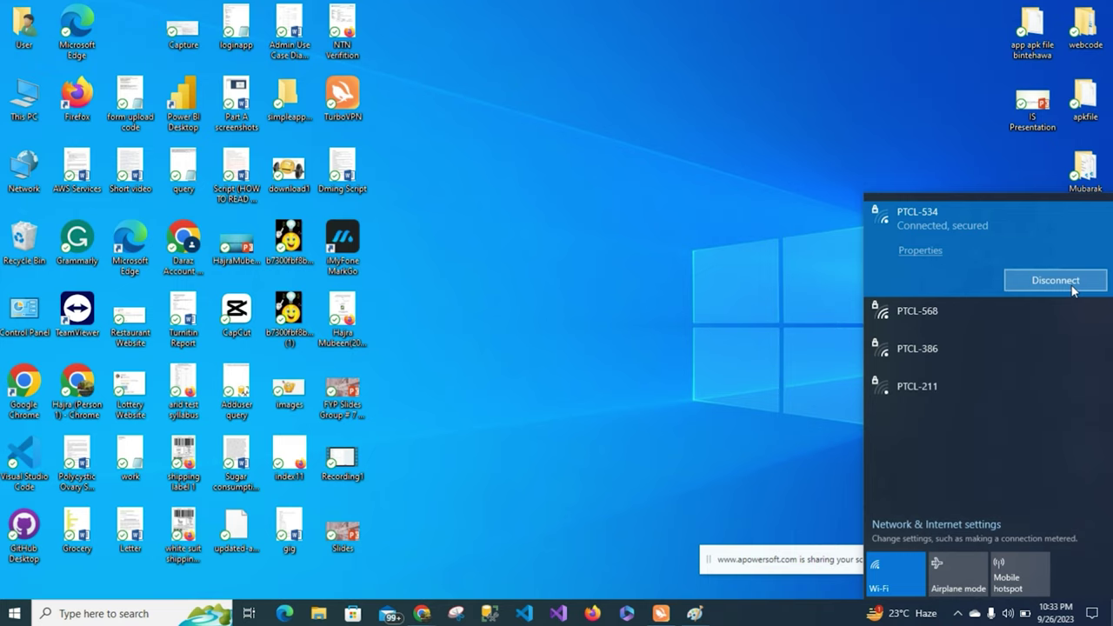
{"action": "left_click", "coordinate": [800, 370]}
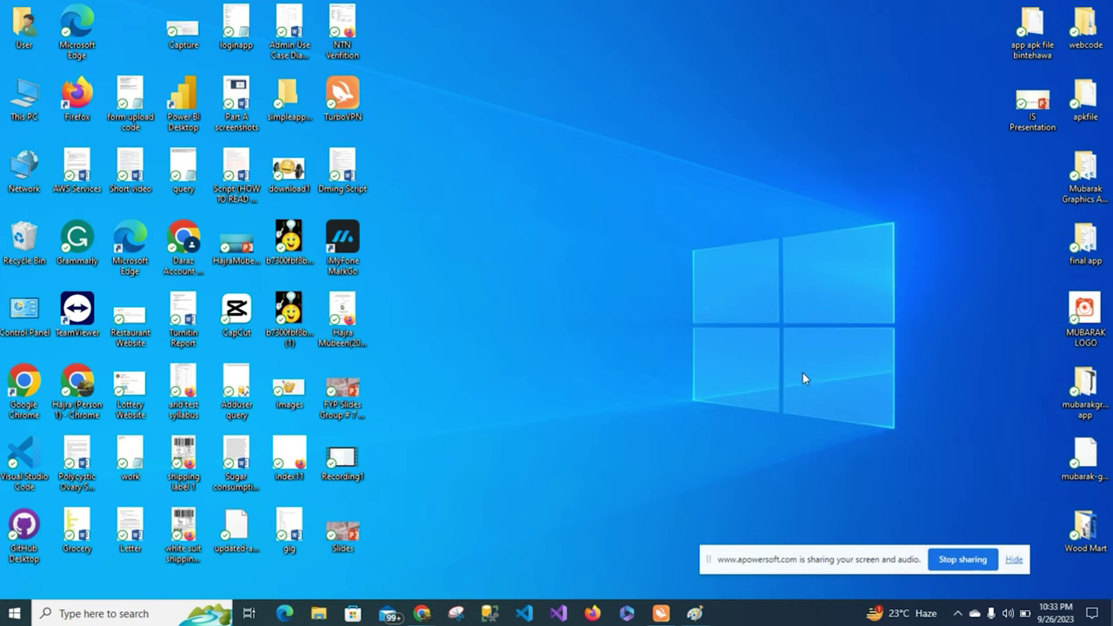
{"action": "left_click", "coordinate": [958, 615]}
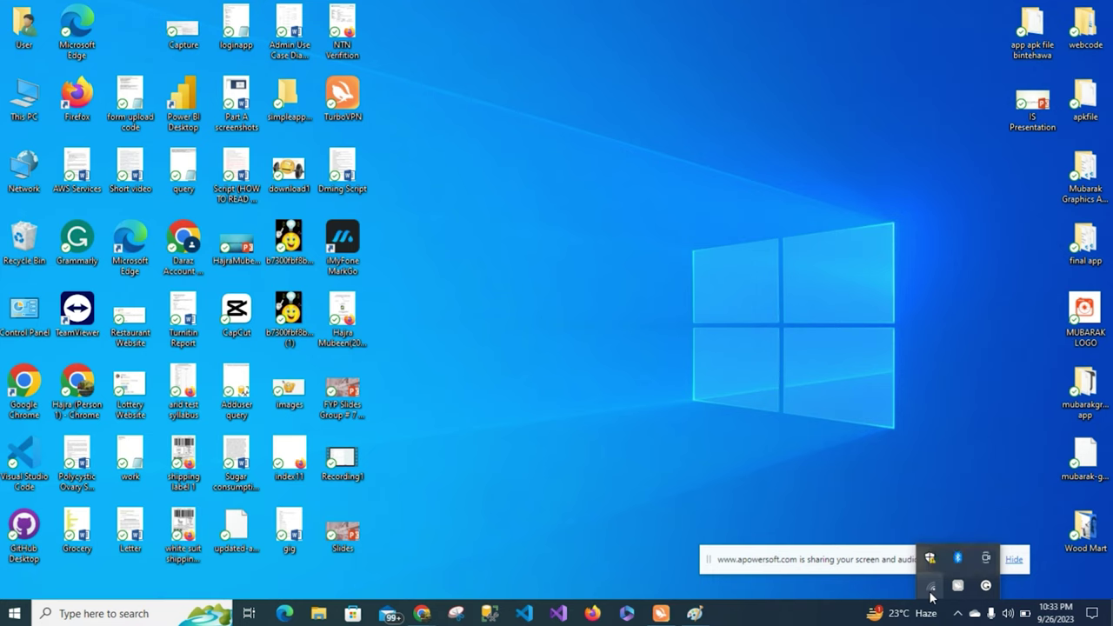
{"action": "left_click", "coordinate": [931, 587]}
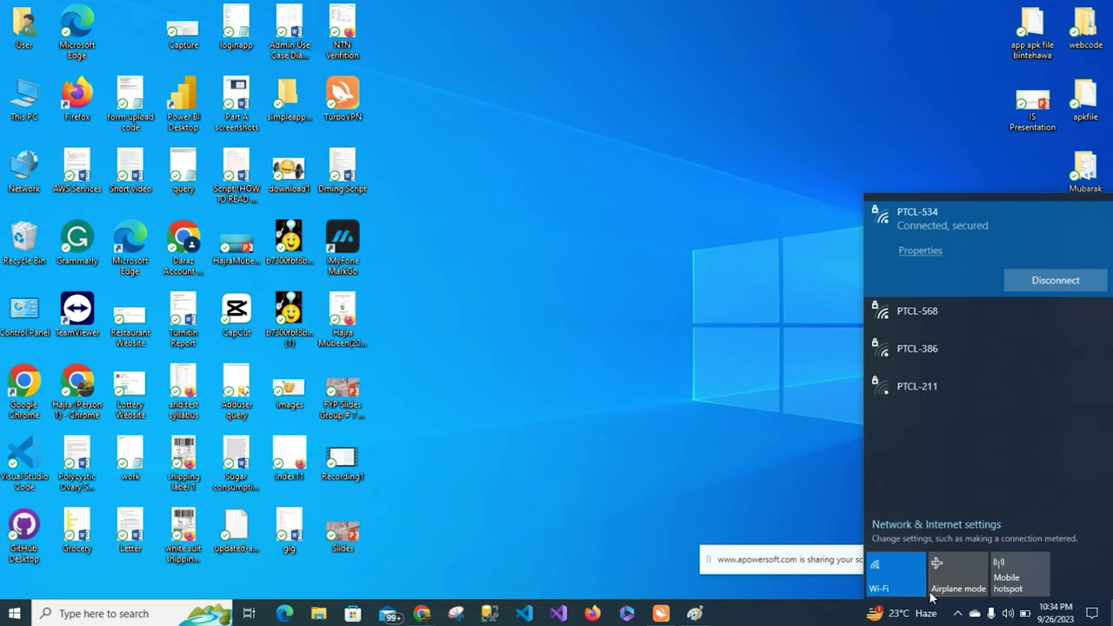
{"action": "left_click", "coordinate": [957, 613]}
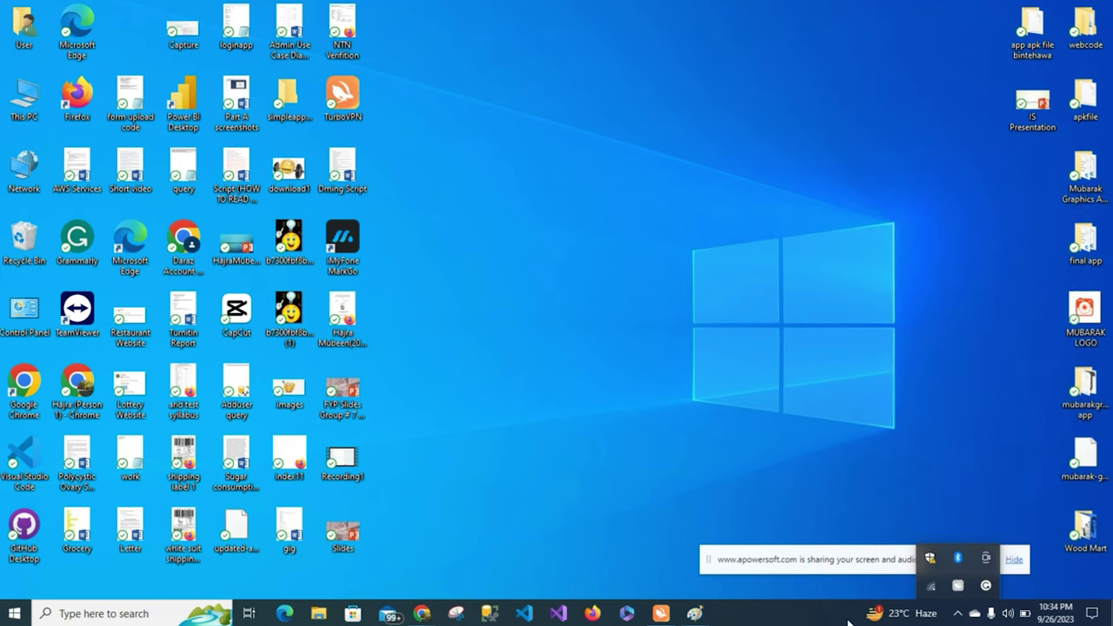
{"action": "left_click", "coordinate": [956, 615]}
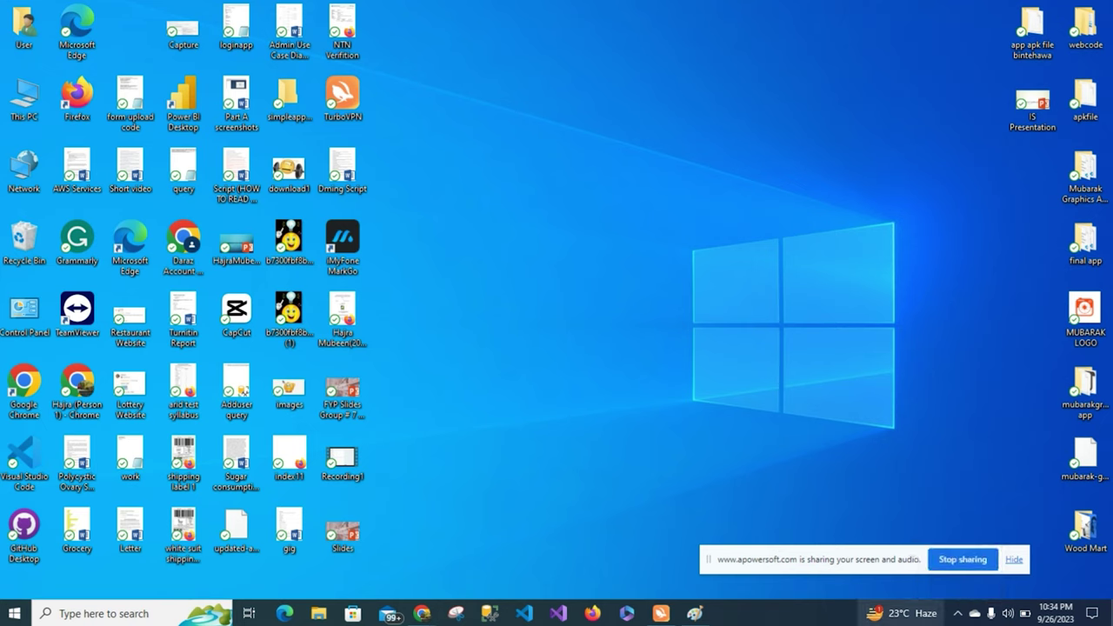
Step: Open the weather and news feed on the desktop and close it again
{"action": "left_click", "coordinate": [896, 621]}
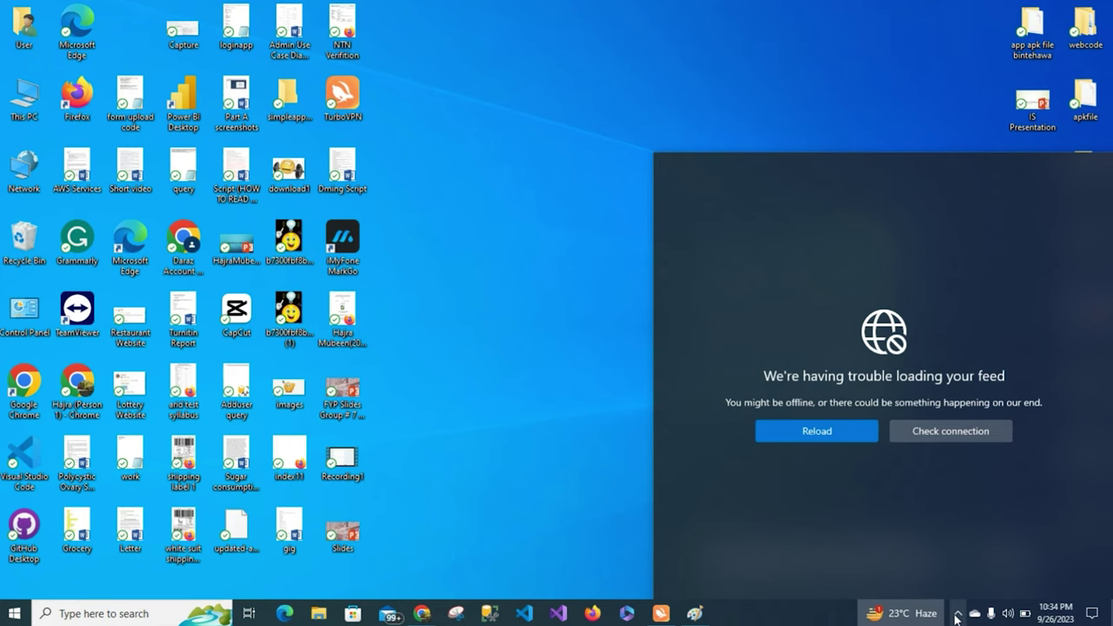
{"action": "left_click", "coordinate": [956, 615]}
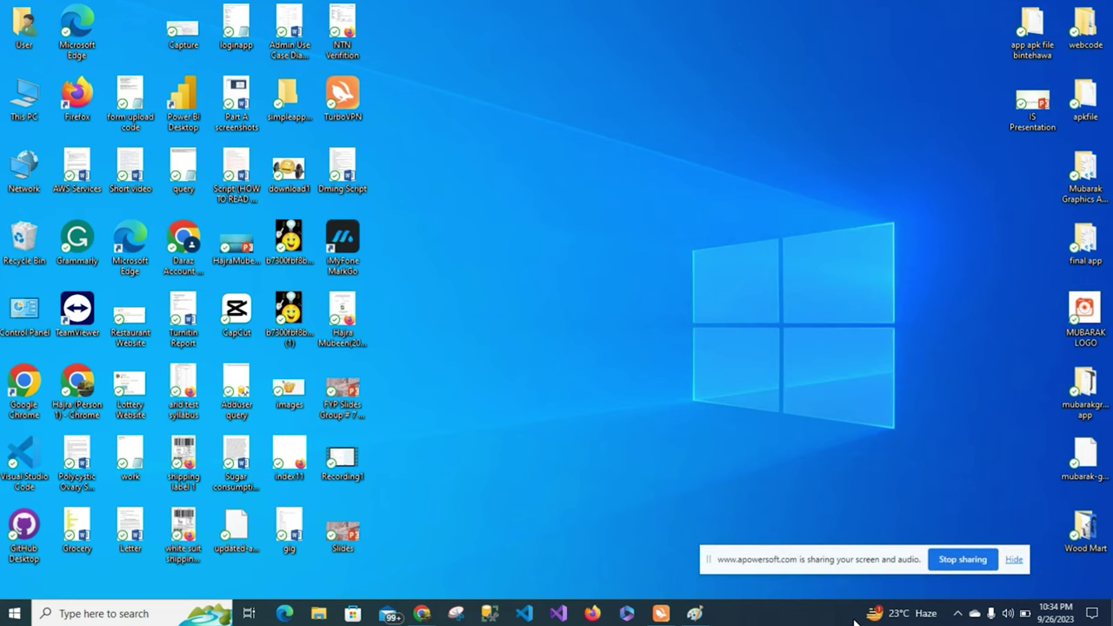
{"action": "mouse_move", "coordinate": [874, 619]}
Step: Switch to Paint with the "The Computer and Its Parts" worksheet, minimize its window and restore it
{"action": "mouse_move", "coordinate": [422, 611]}
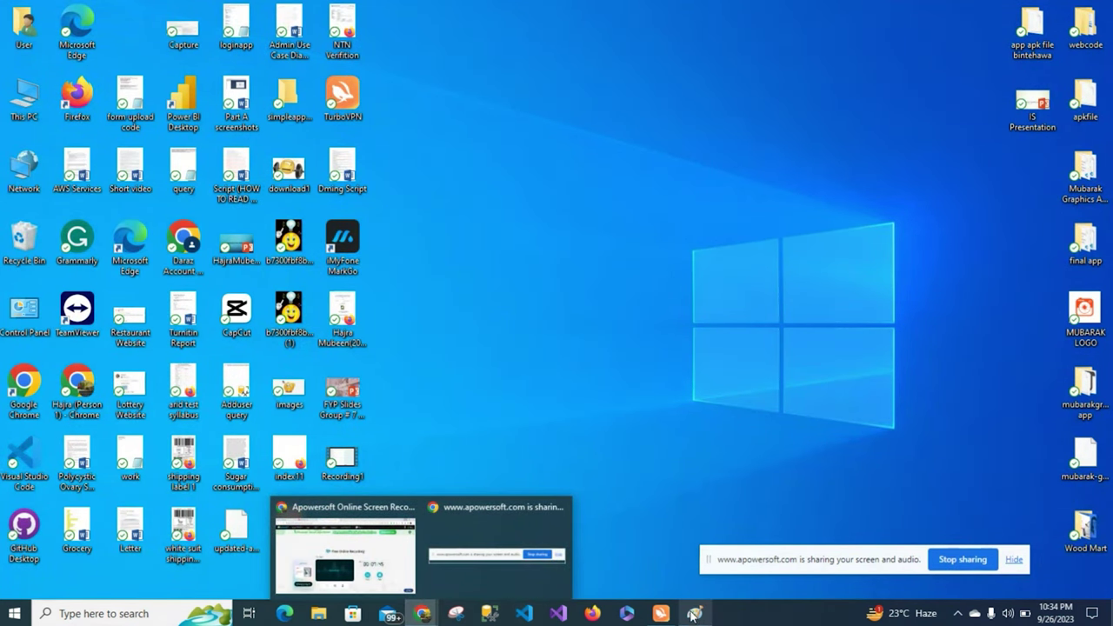
{"action": "left_click", "coordinate": [695, 614]}
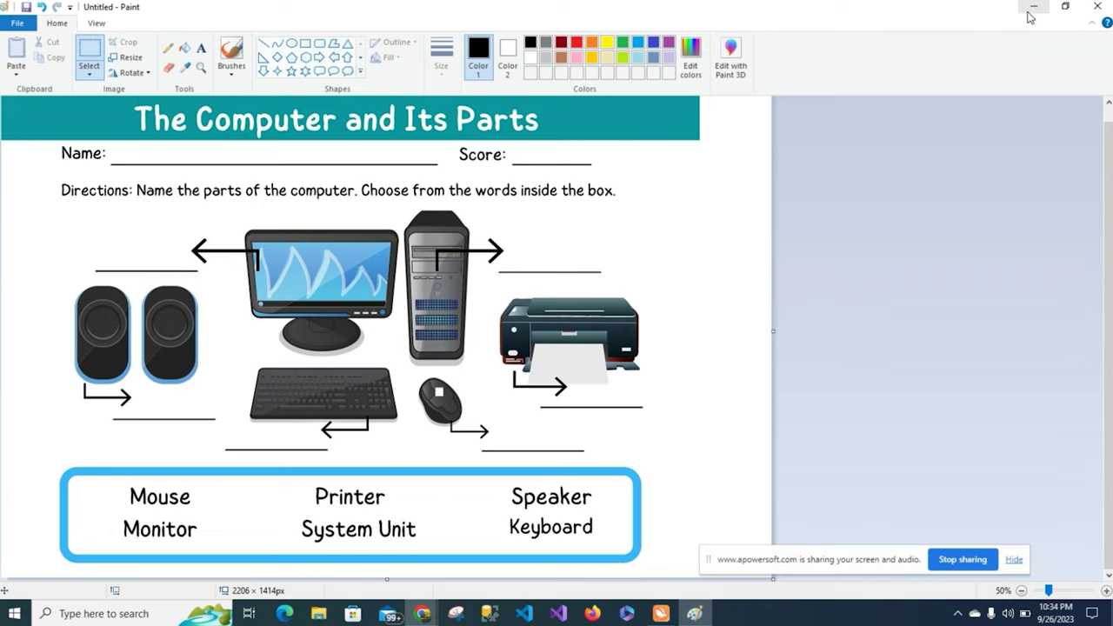
{"action": "left_click", "coordinate": [1033, 7]}
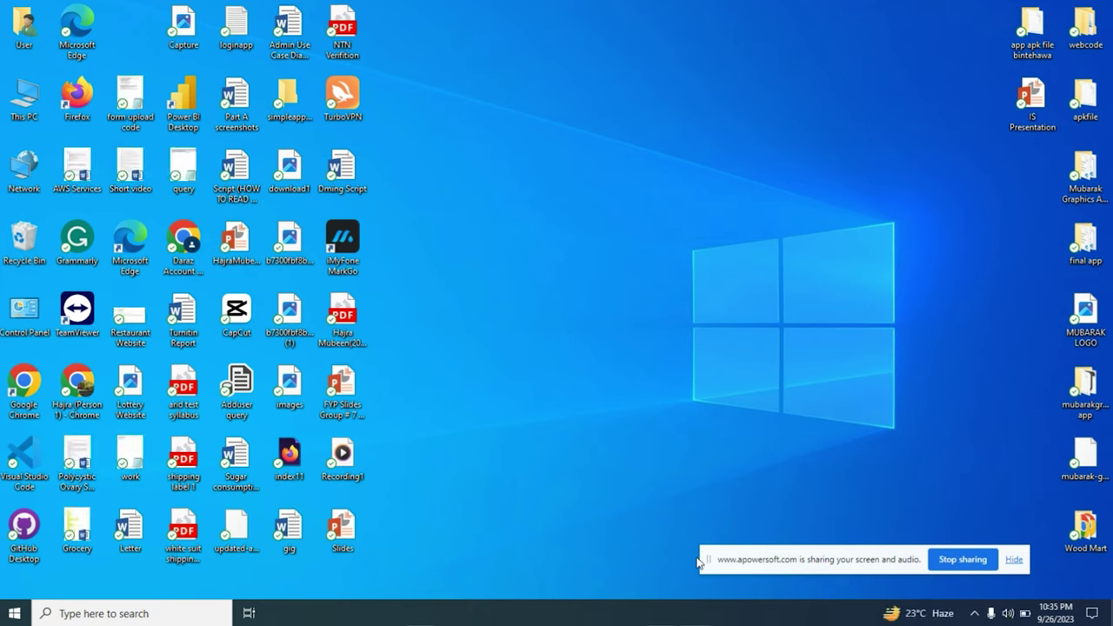
{"action": "left_click", "coordinate": [693, 614]}
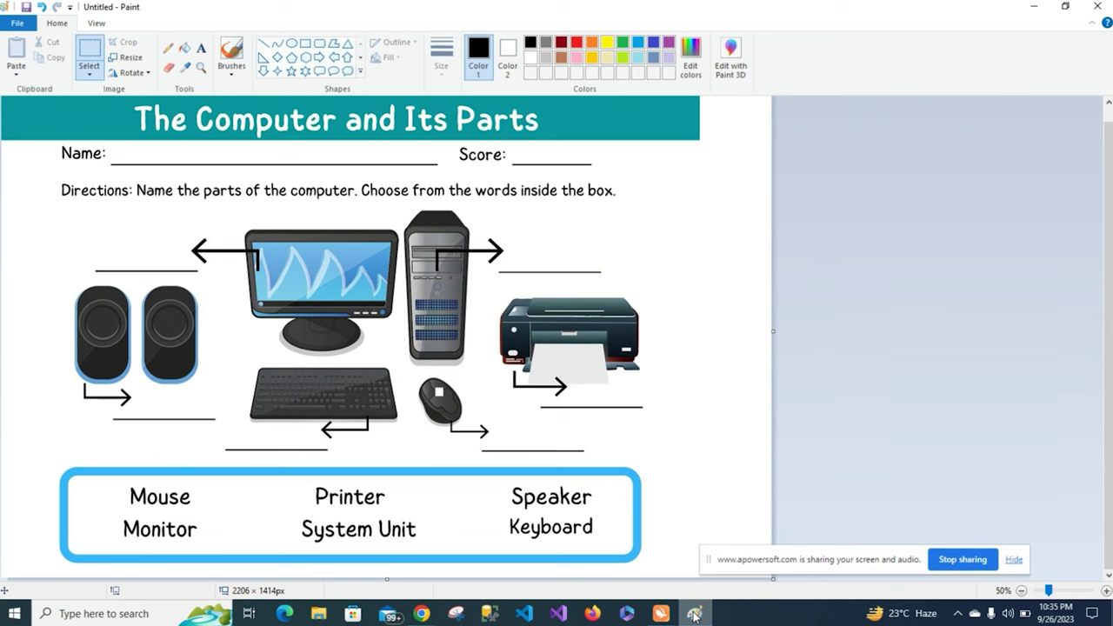
Step: Minimize the Paint worksheet window to the desktop and bring it back, twice in a row
{"action": "left_click", "coordinate": [693, 615]}
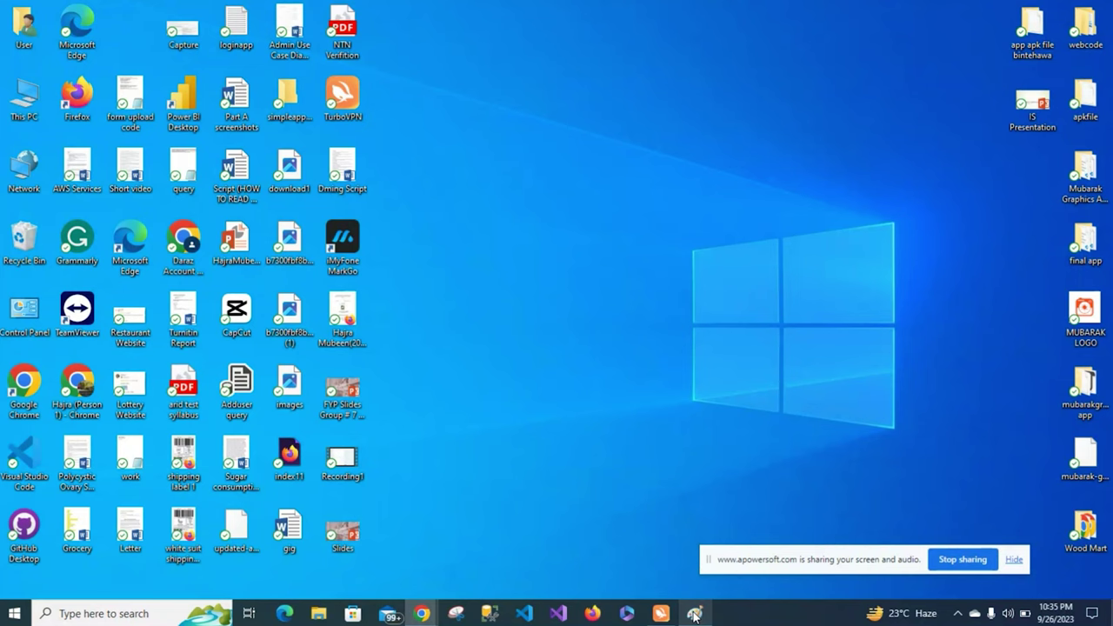
{"action": "left_click", "coordinate": [694, 615]}
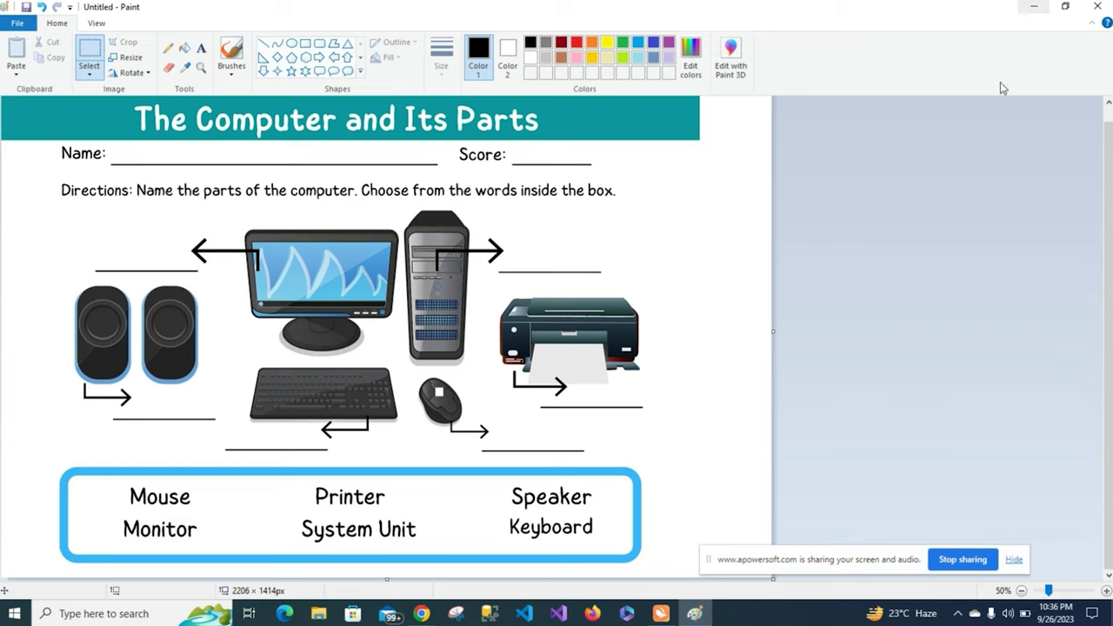
{"action": "left_click", "coordinate": [1032, 12]}
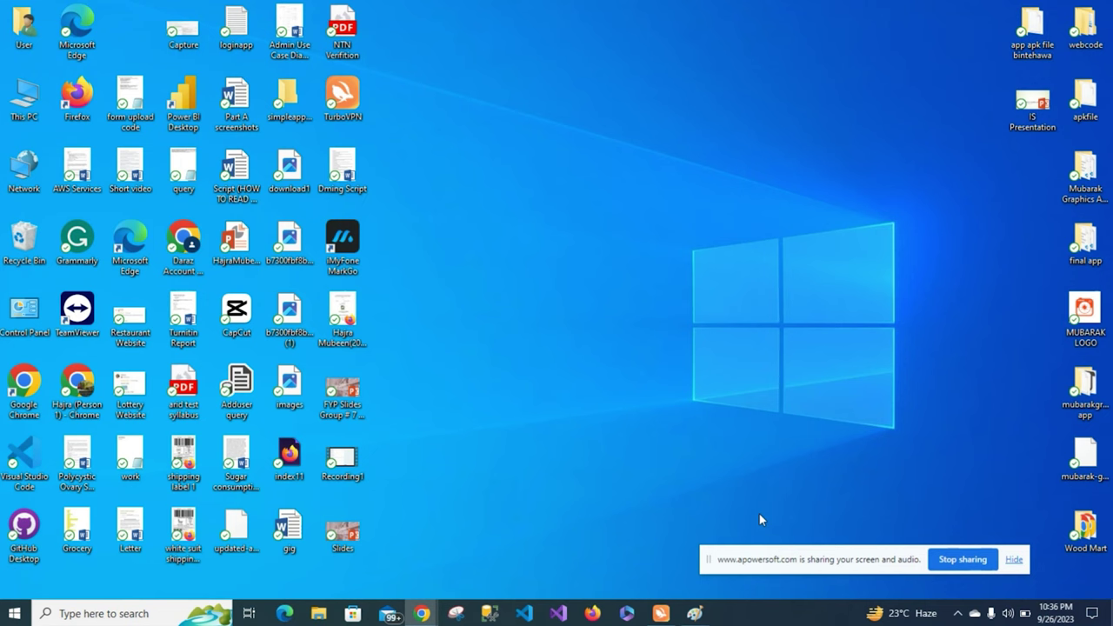
{"action": "left_click", "coordinate": [699, 615]}
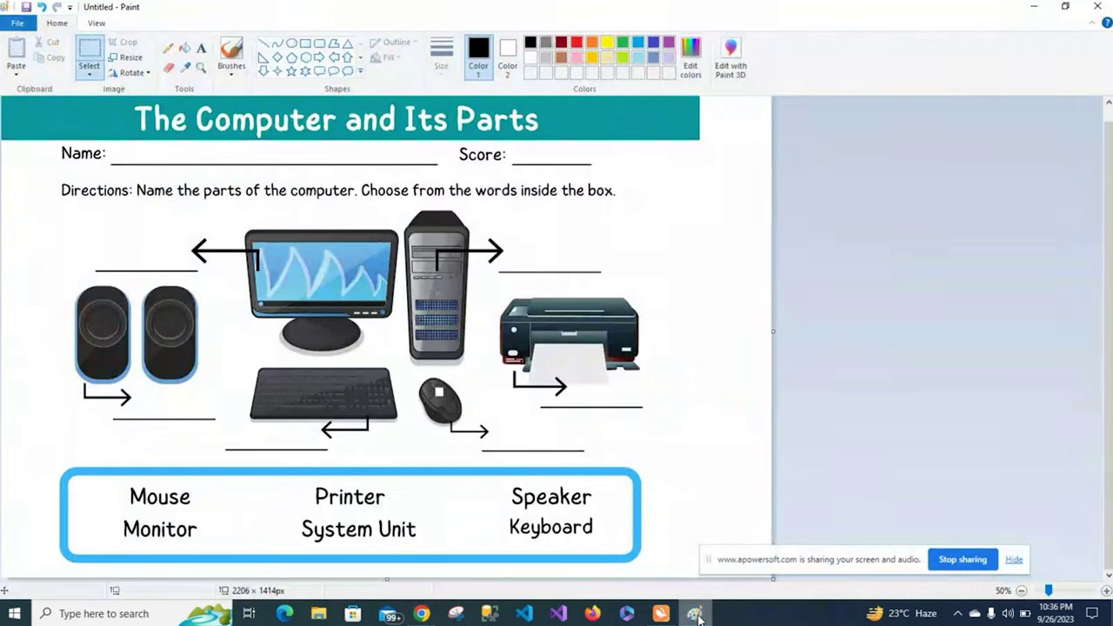
Step: Toggle the Paint window between maximized and restored size, narrowing the restored window to about half its width before maximizing it again
{"action": "left_click", "coordinate": [1064, 7]}
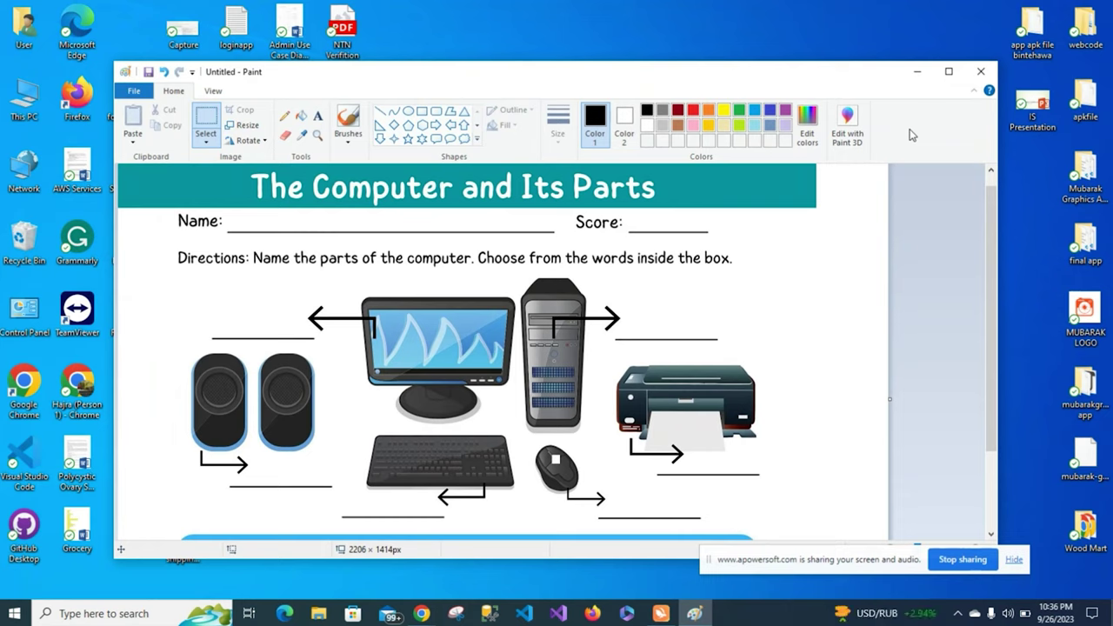
{"action": "left_click", "coordinate": [949, 71]}
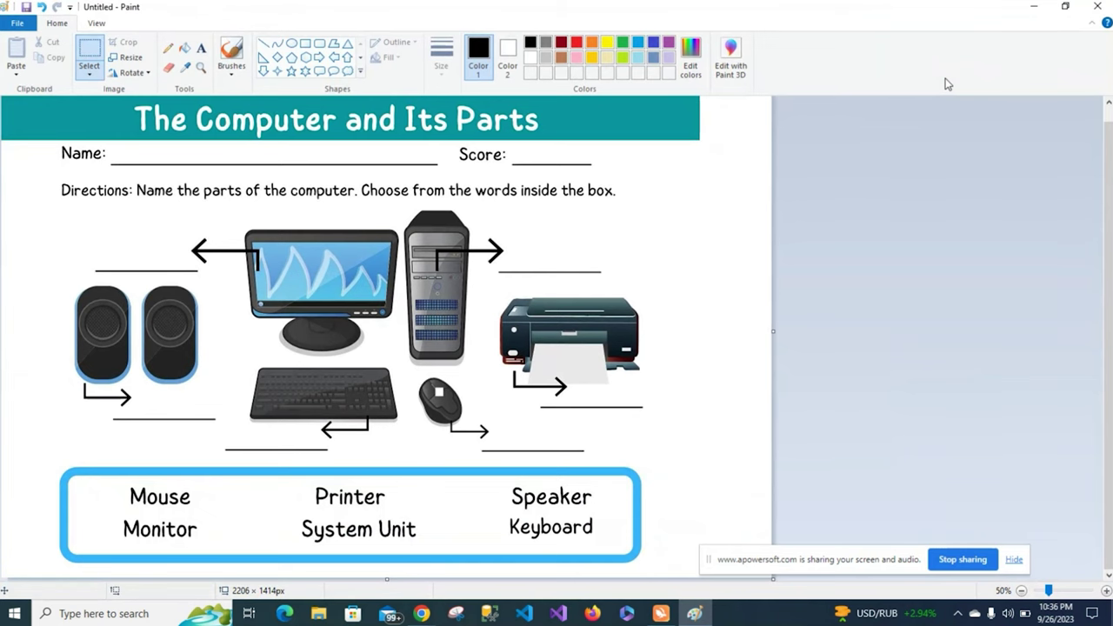
{"action": "left_click", "coordinate": [1066, 7]}
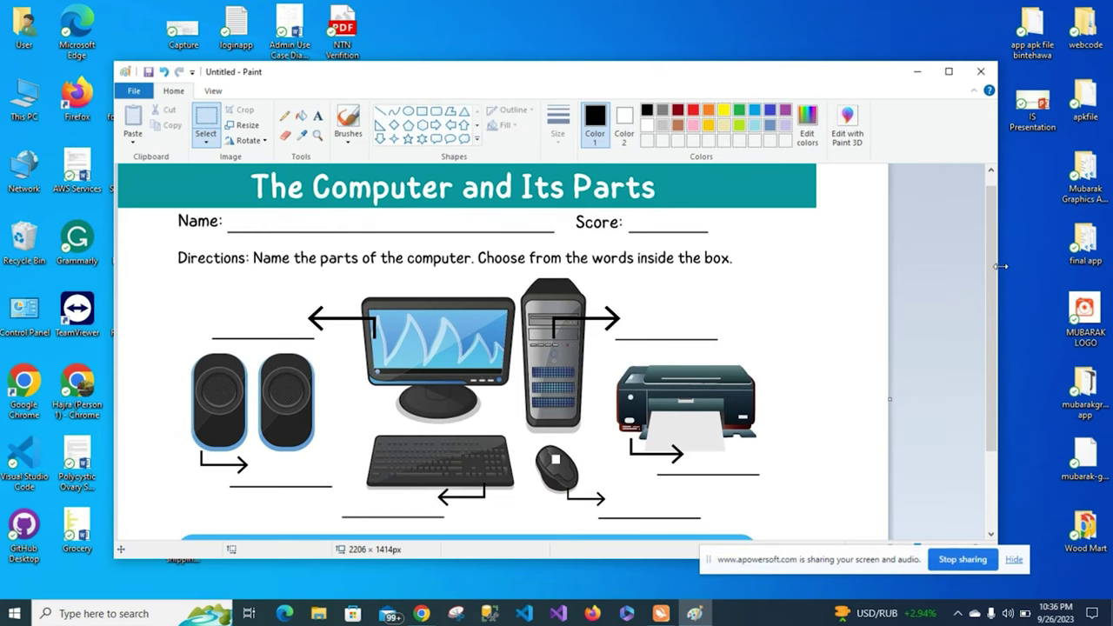
{"action": "left_click_drag", "start_coordinate": [1001, 266], "coordinate": [563, 348]}
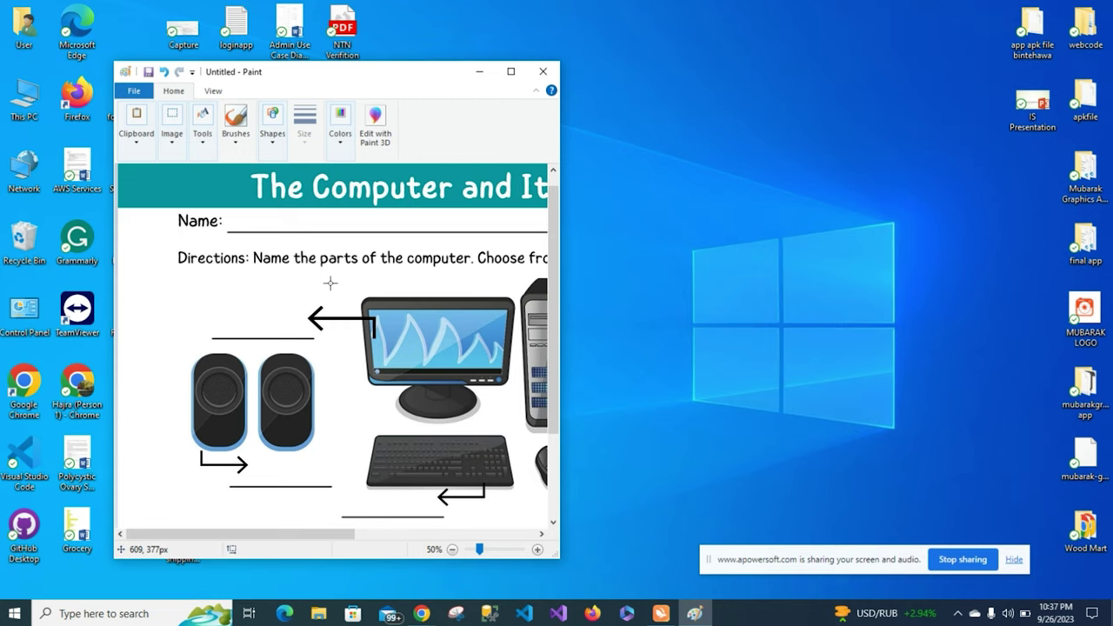
{"action": "left_click", "coordinate": [510, 71]}
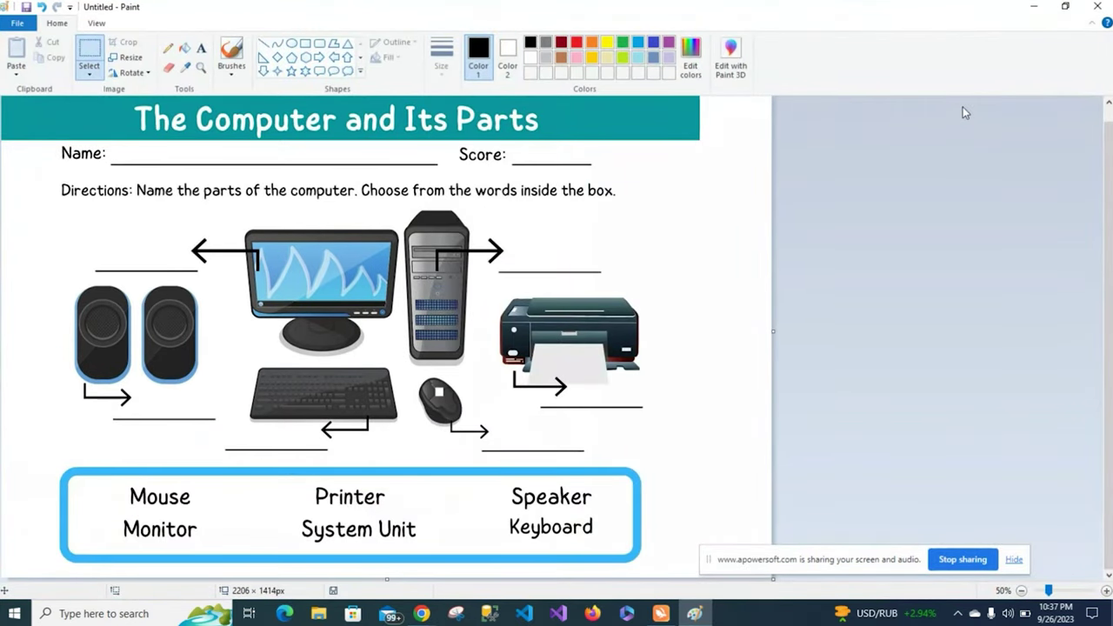